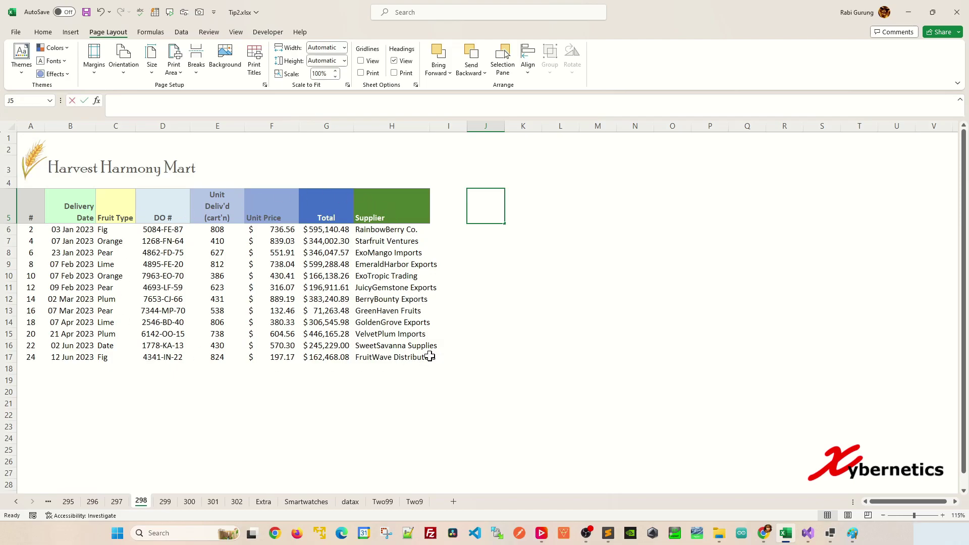
- Enter =FILTER(A5:H17,{0,1,0,1,0,0,0,0}) in J5 to spill only Delivery Date and DO #
text(=filt)
key(Tab)
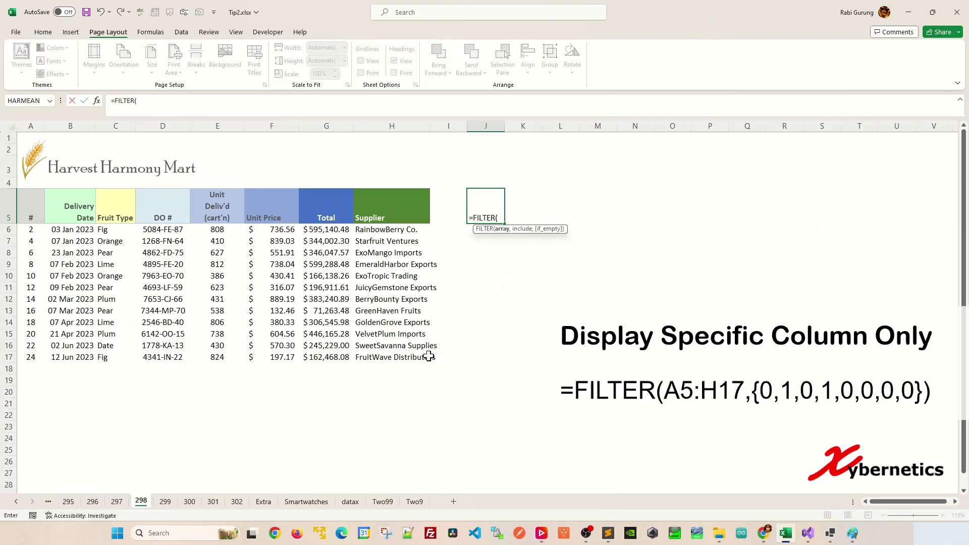
drag(29, 216, 411, 360)
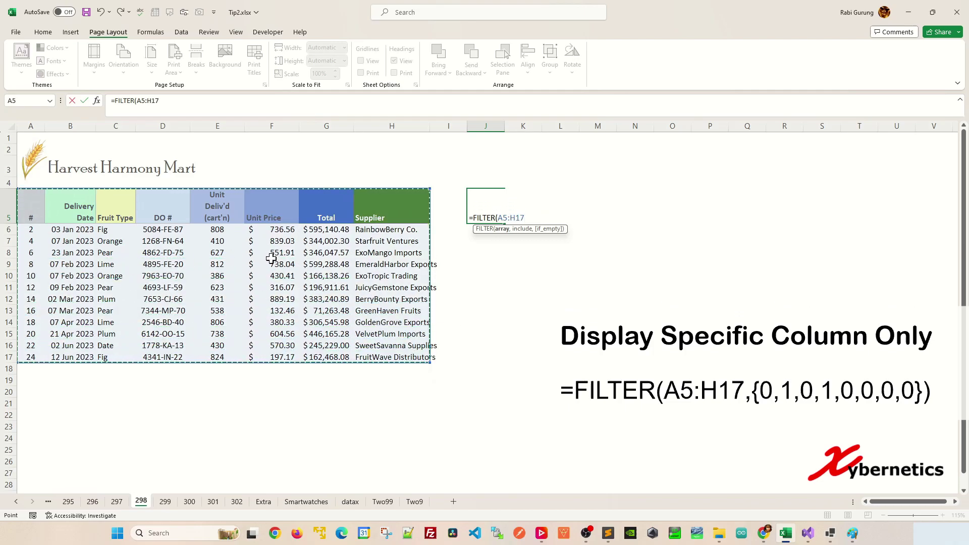
text(,{0,1)
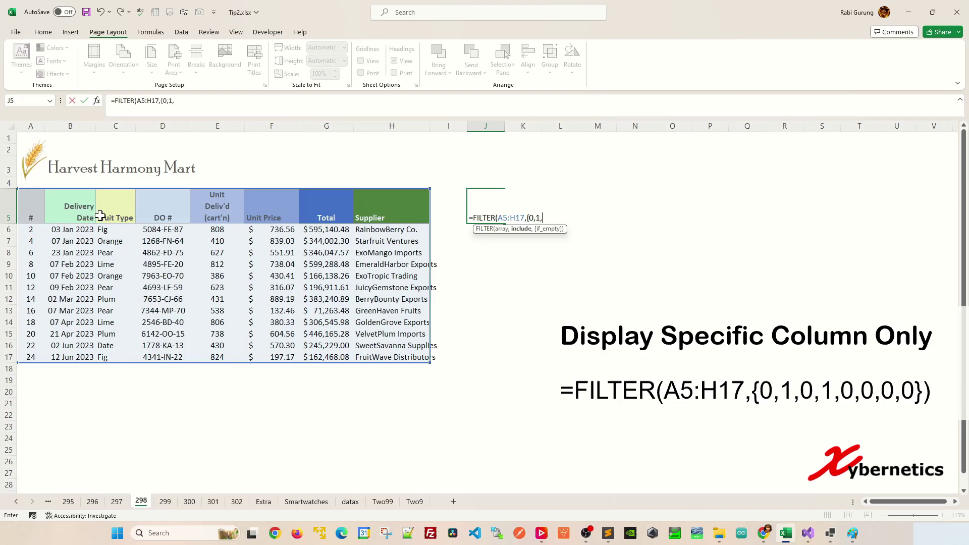
text(,1,0,1,0,0,0,0)
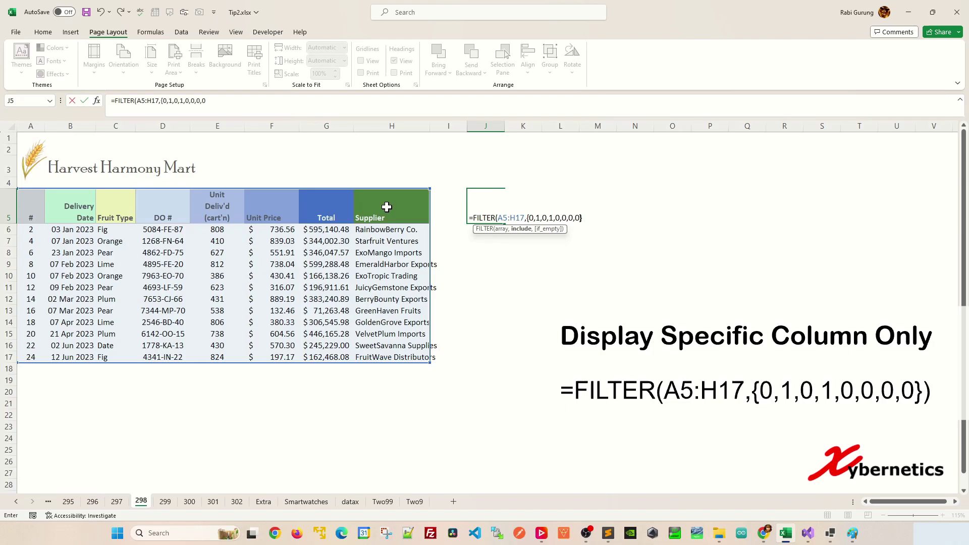
key(Return)
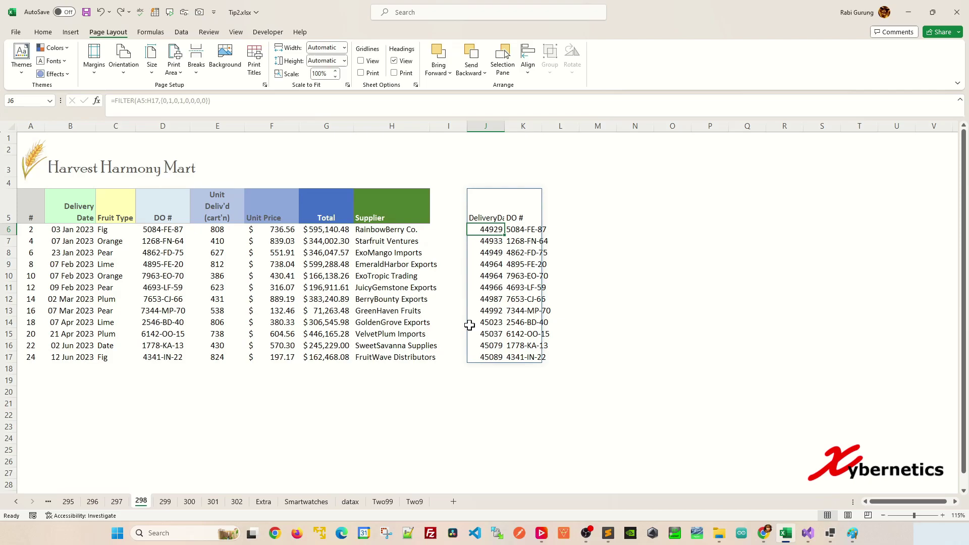
- Format the delivery dates in J6:J17 with the 2012-03-14 (yyyy-mm-dd) Date type
shift+click(495, 357)
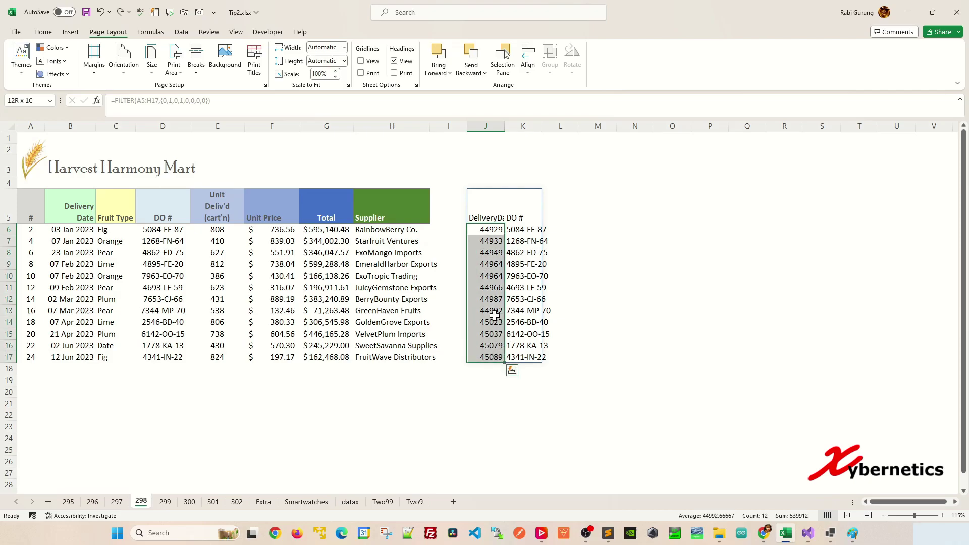
key(ctrl+1)
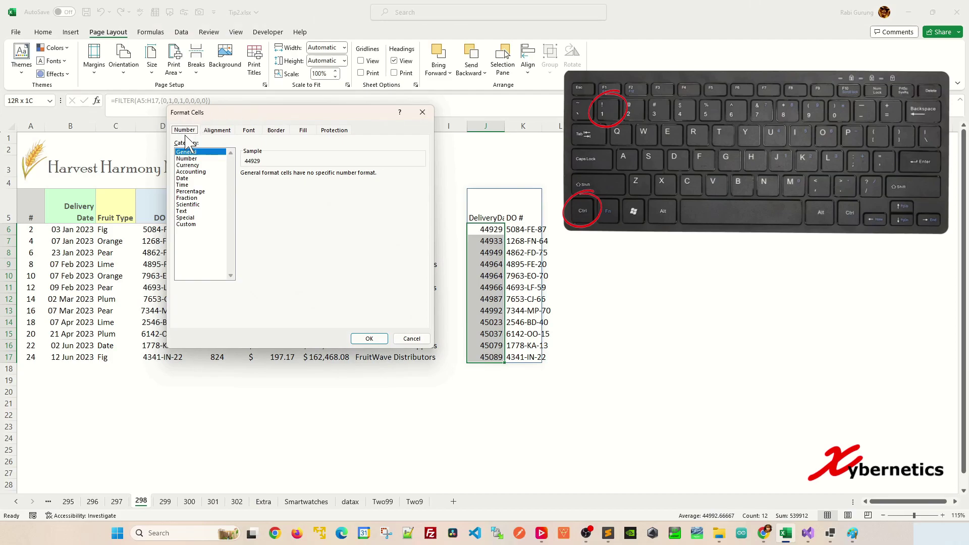
click(199, 178)
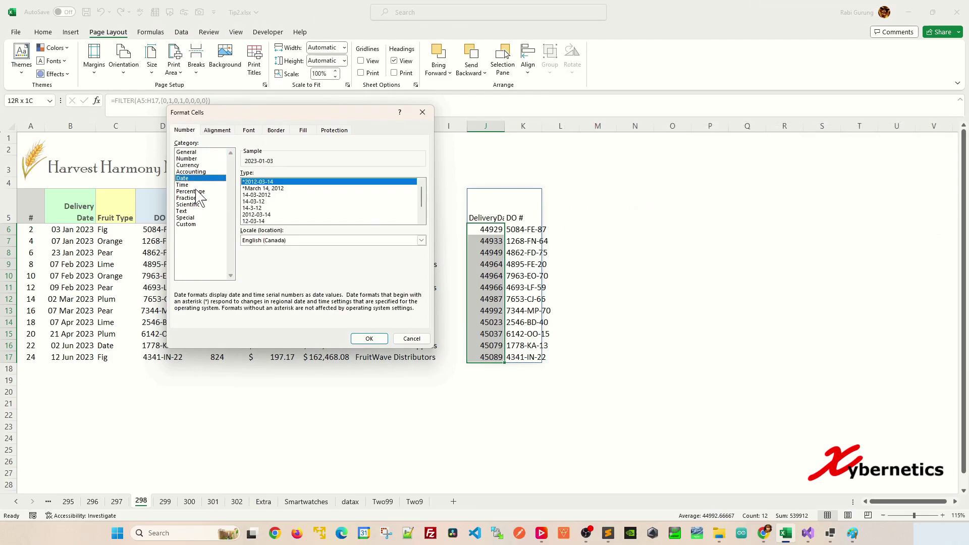
click(369, 338)
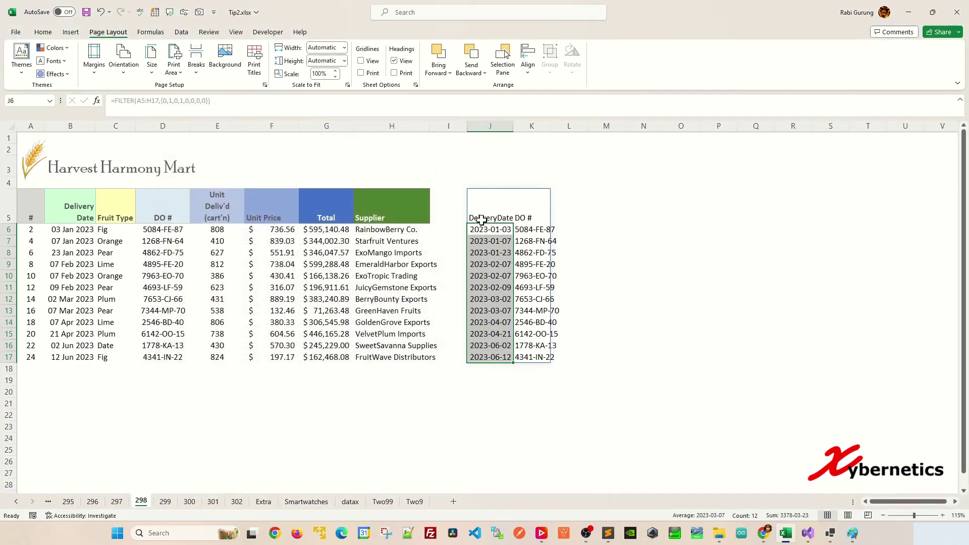
click(500, 228)
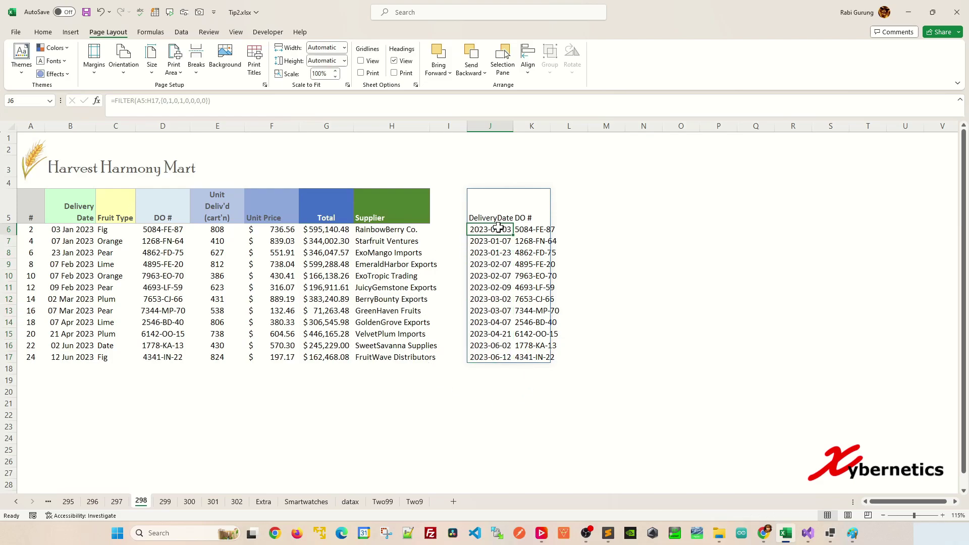
click(498, 216)
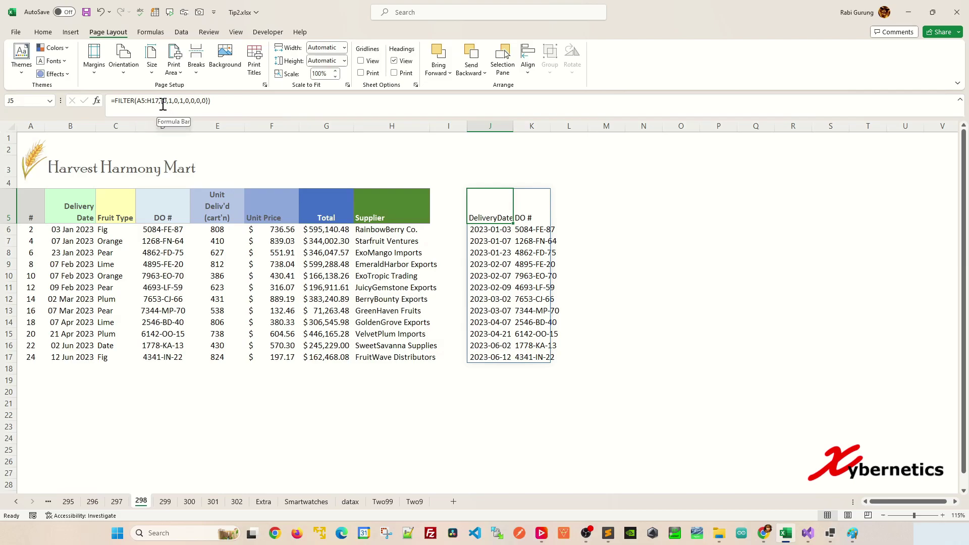
drag(162, 101, 206, 101)
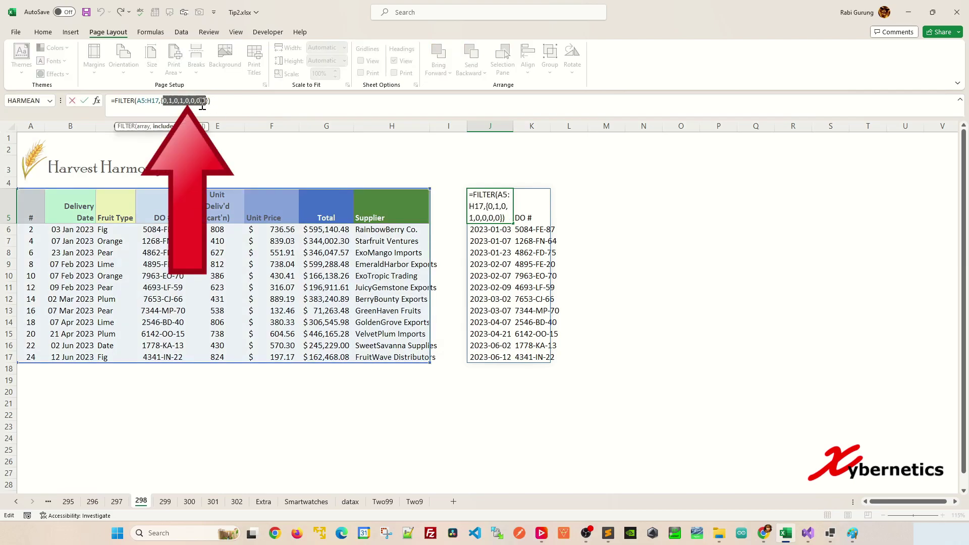
click(202, 104)
key(BackSpace)
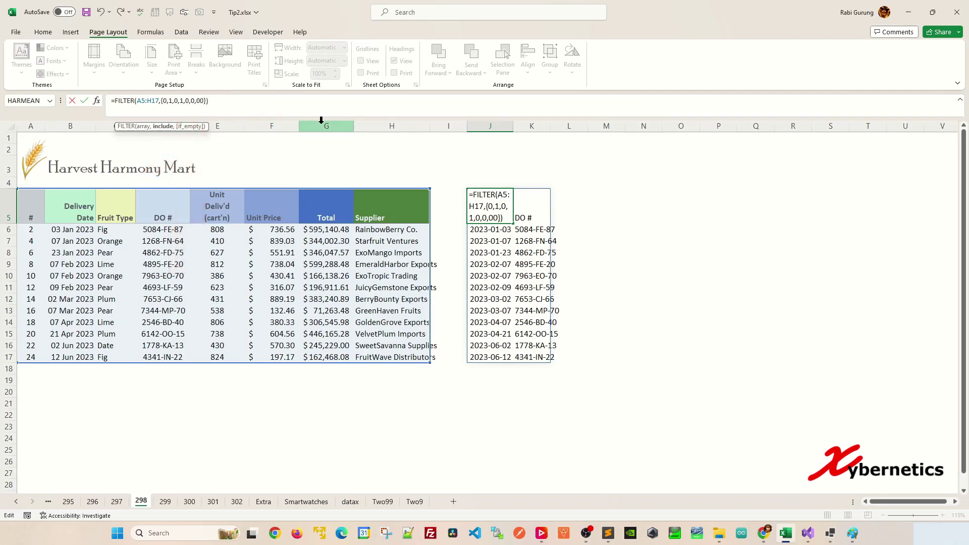
key(BackSpace)
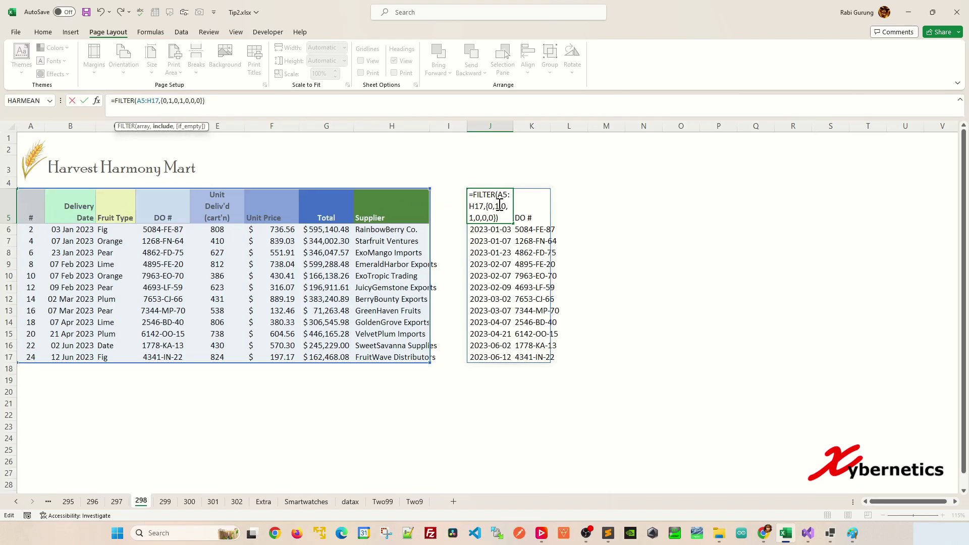
key(Return)
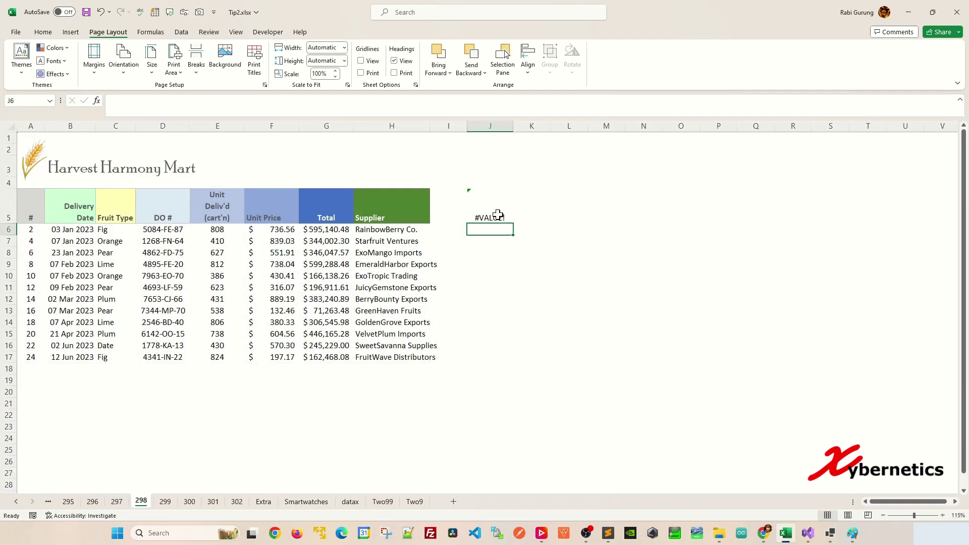
click(498, 213)
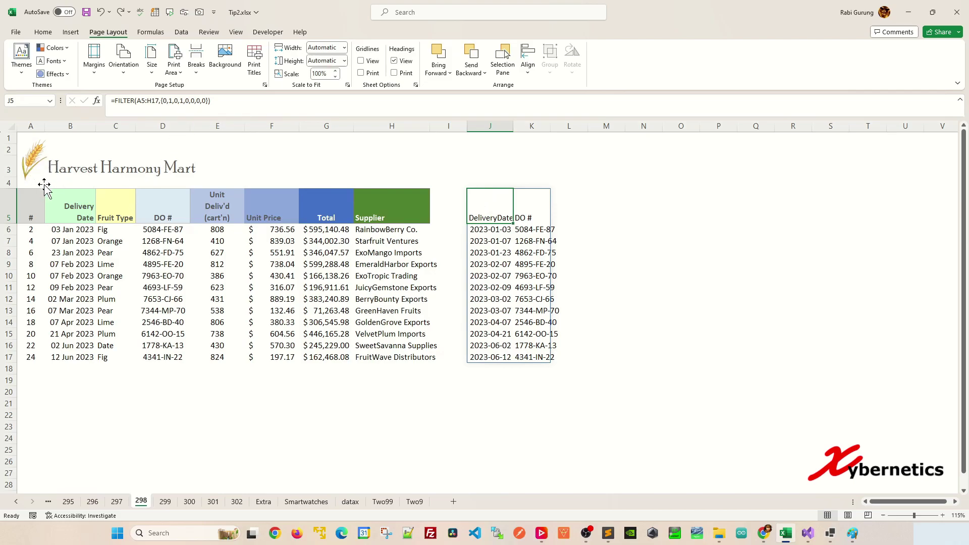
- Begin a new =FILTER( formula in cell N5, to the right of the first results
drag(29, 127, 757, 173)
click(645, 227)
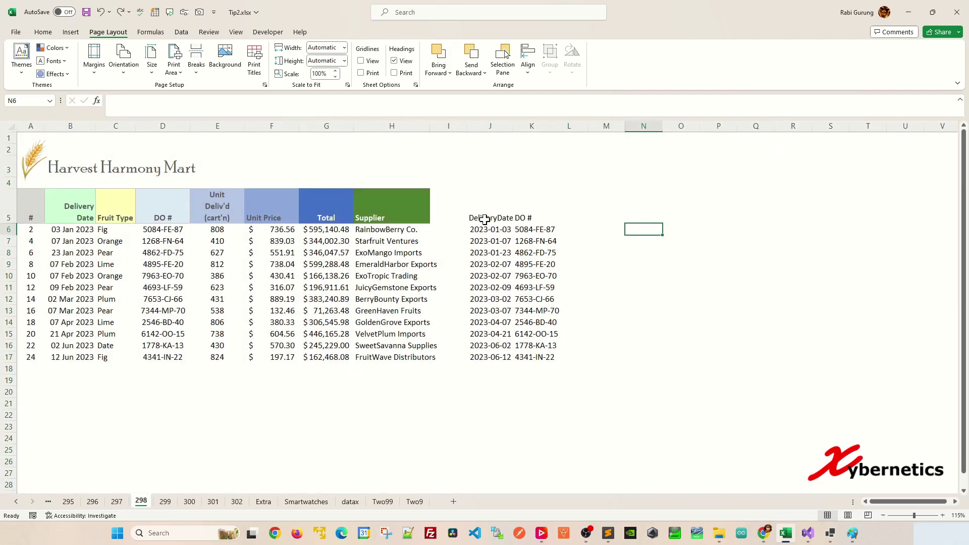
click(631, 217)
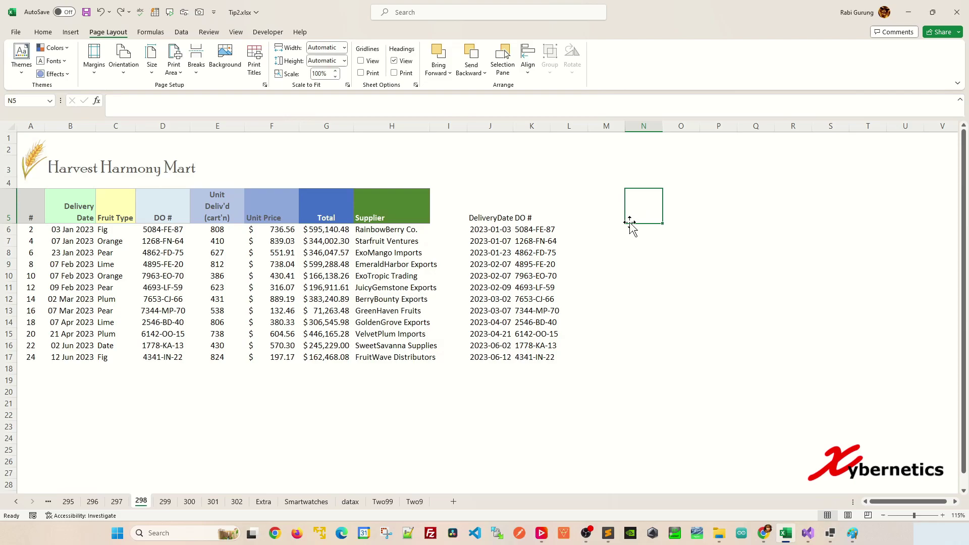
text(=FILTER()
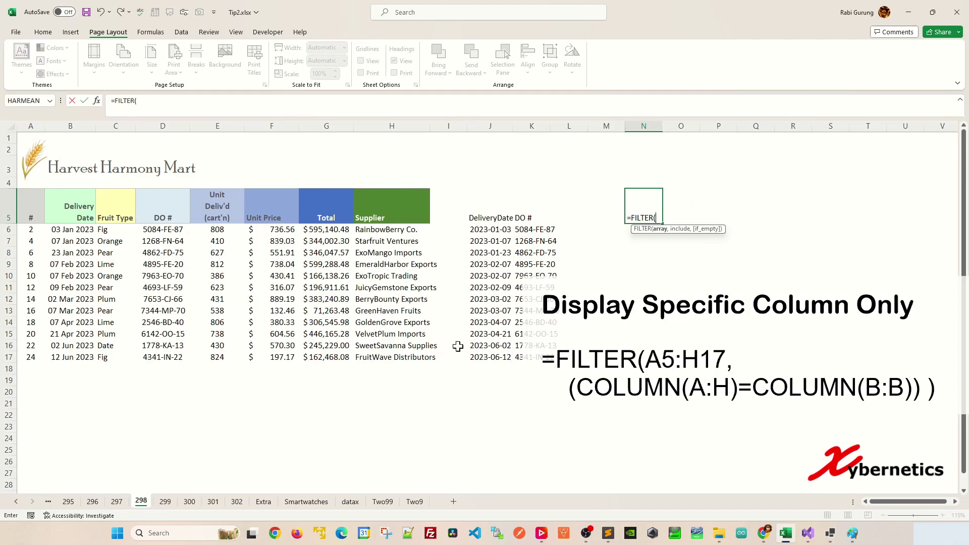
- Complete N5 as =FILTER(A5:H17,(COLUMN(A:H)=COLUMN(B:B))) to spill only the DeliveryDate column
click(30, 212)
drag(50, 216, 428, 359)
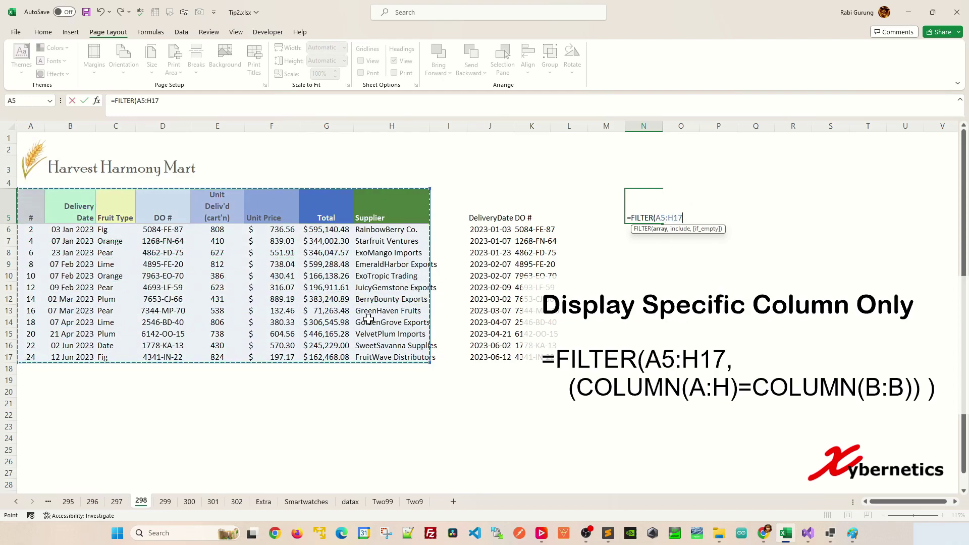
text(,)
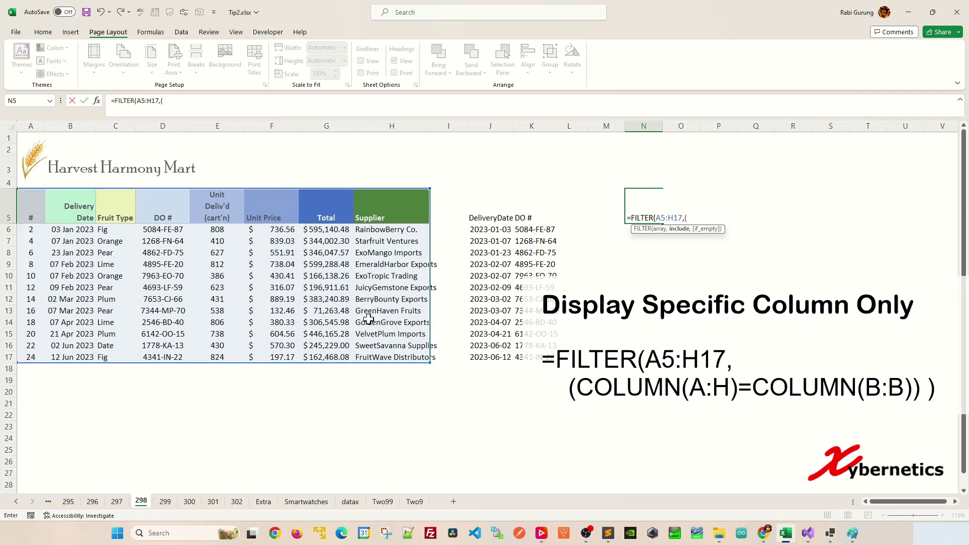
text((COLU)
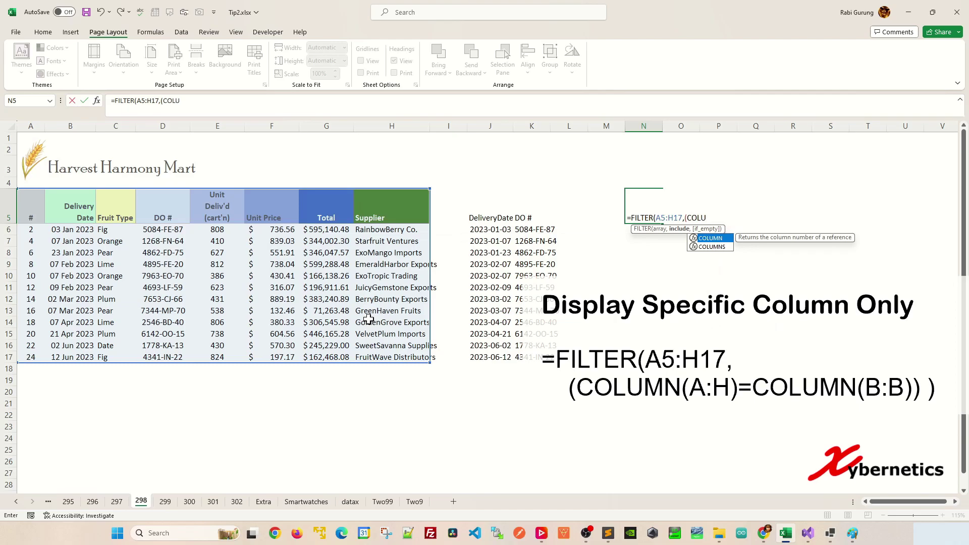
text(MN()
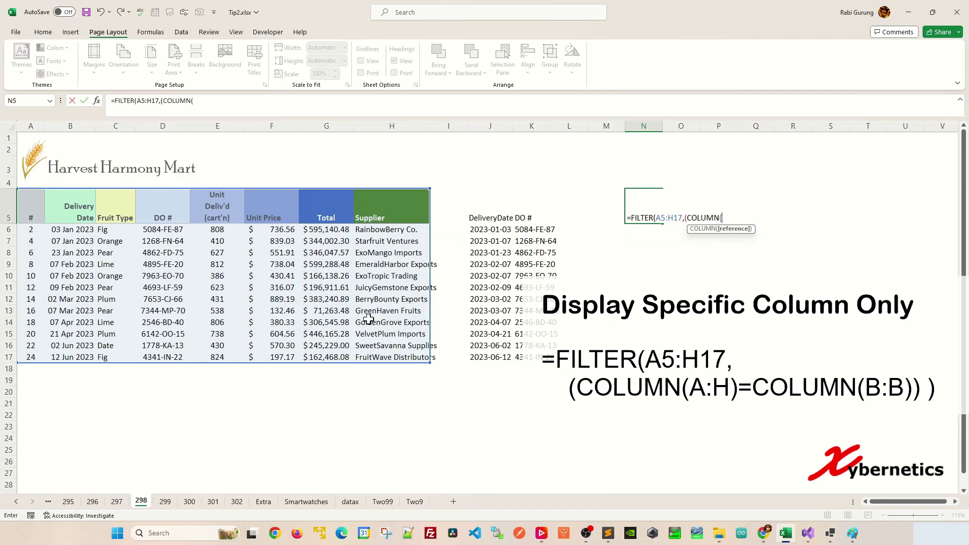
text(A:H)
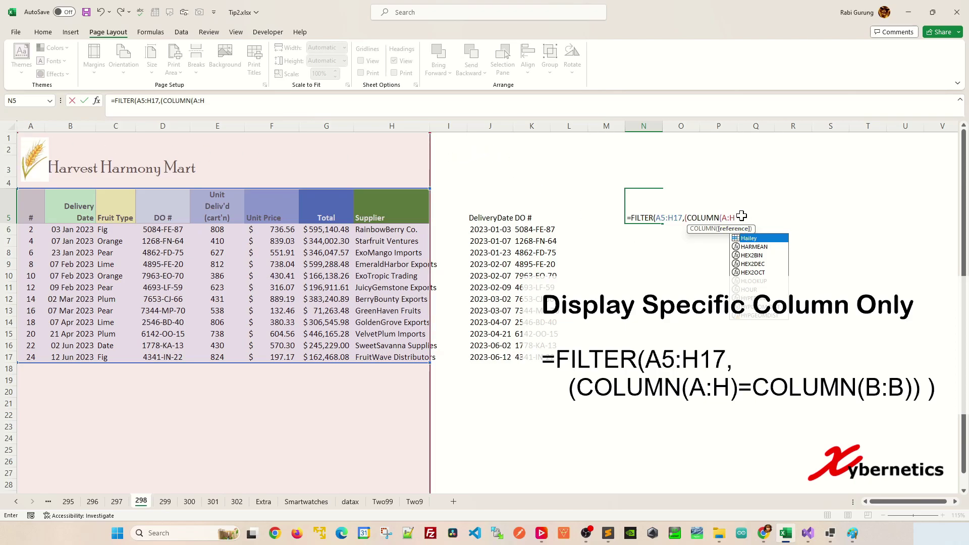
key(BackSpace)
text(AA)
key(BackSpace)
key(BackSpace)
text(H)
text())
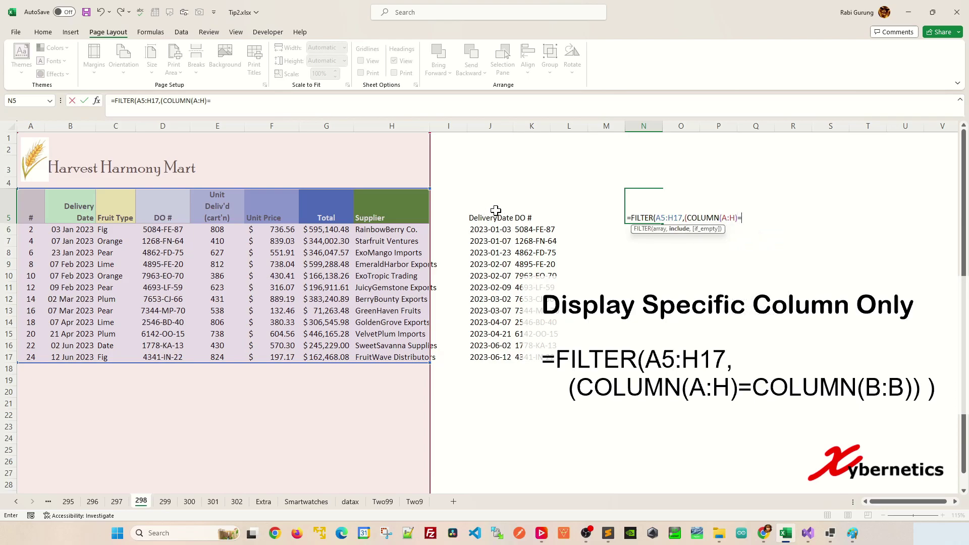
text(=COLUMN)
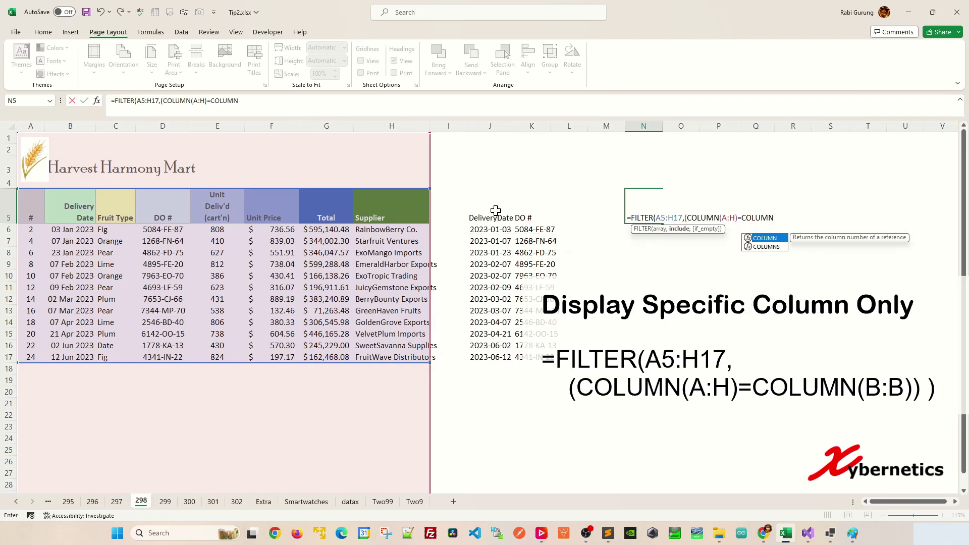
text(()
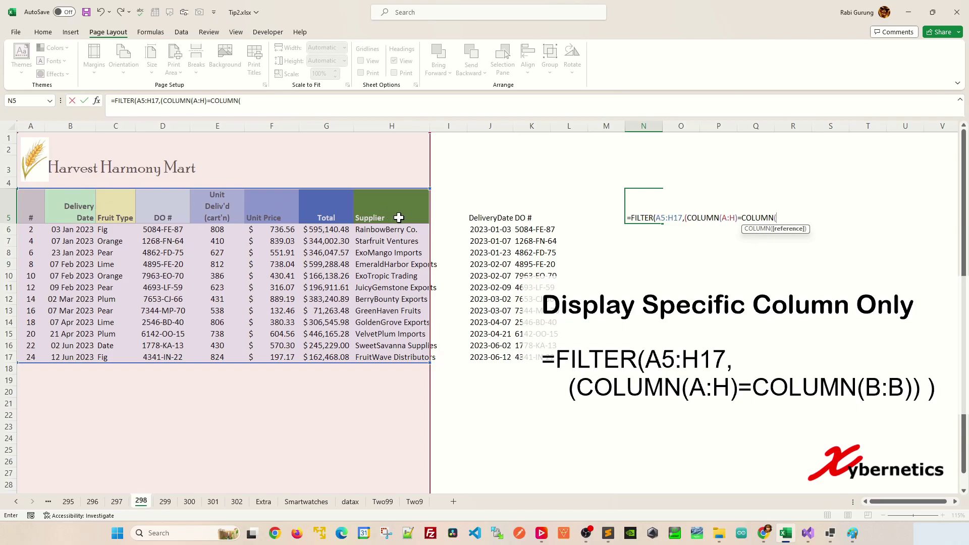
text(B:B)
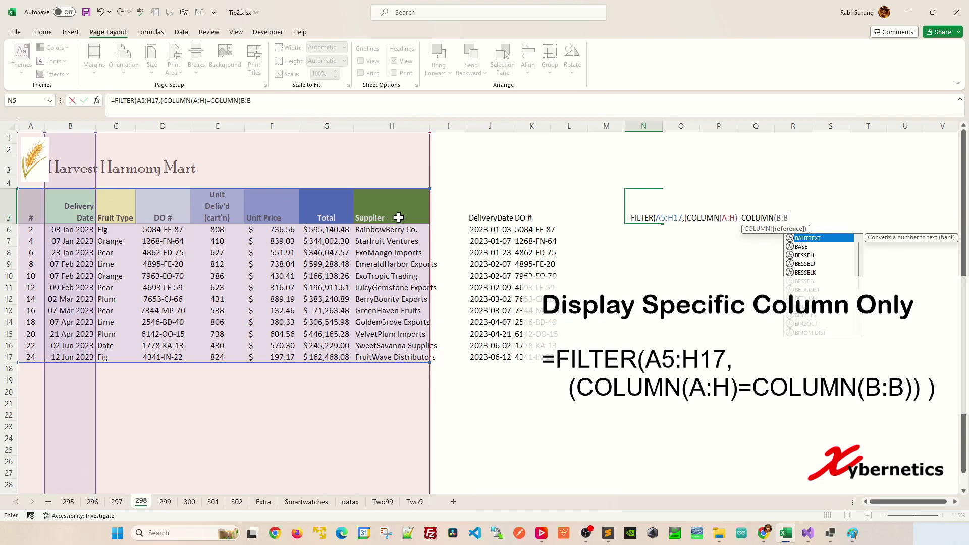
text()))
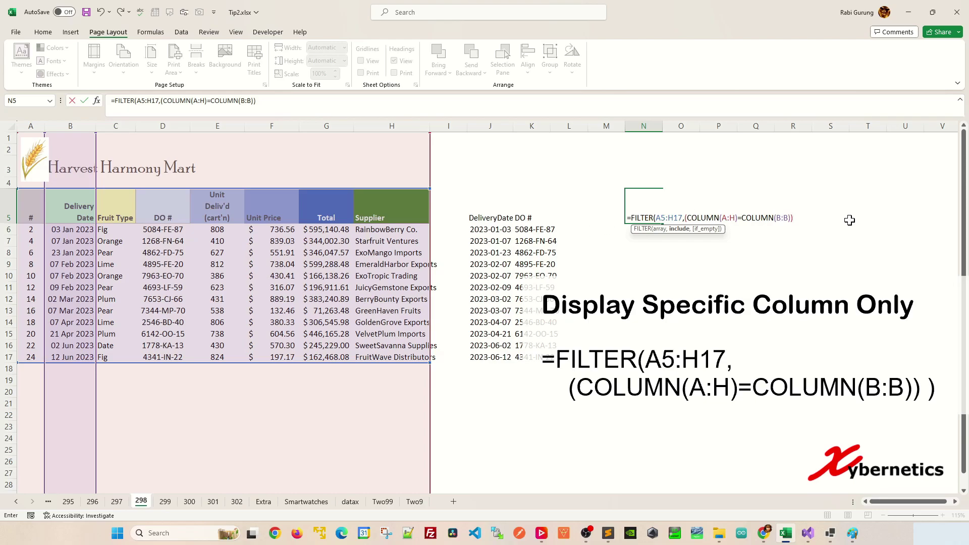
text())
key(Return)
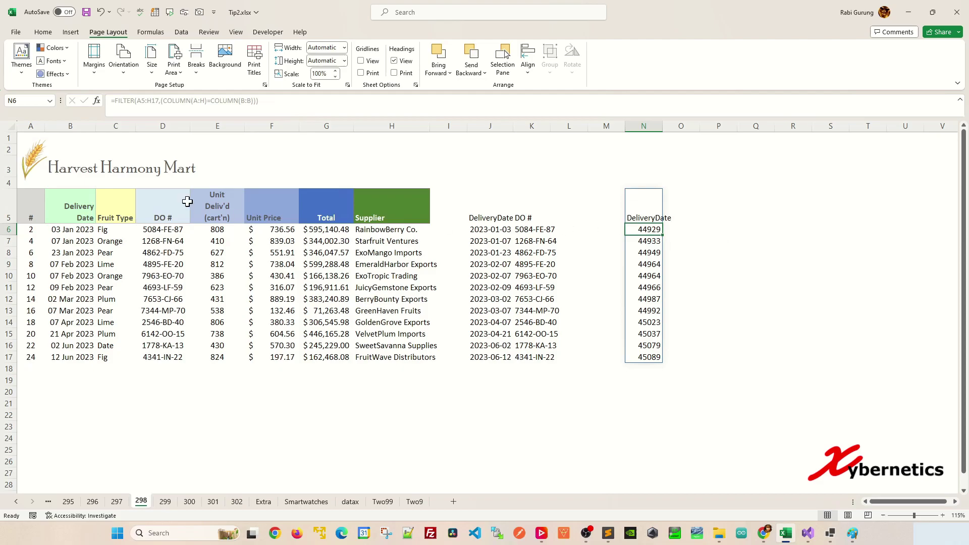
- Duplicate the (COLUMN(A:H)=COLUMN(B:B)) condition after a + in N5's formula
click(654, 208)
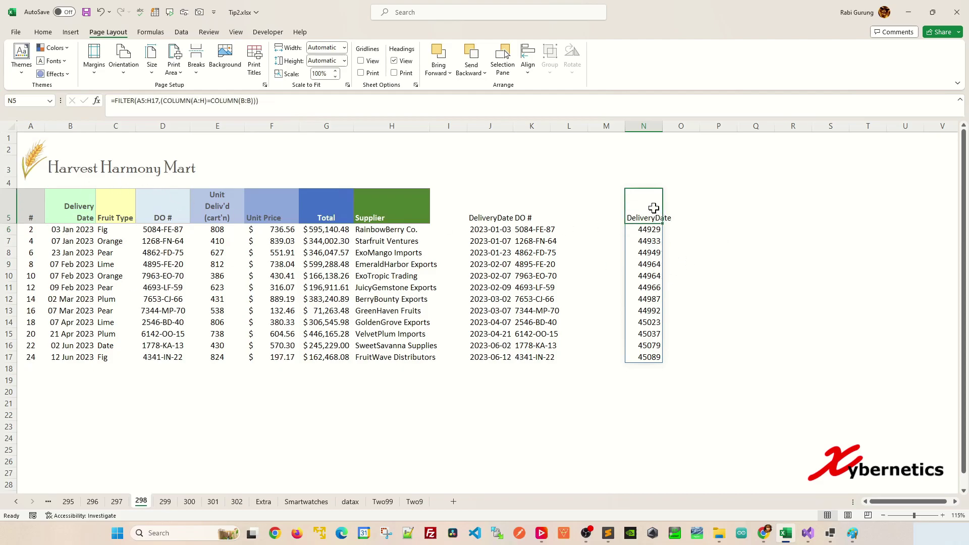
double_click(652, 208)
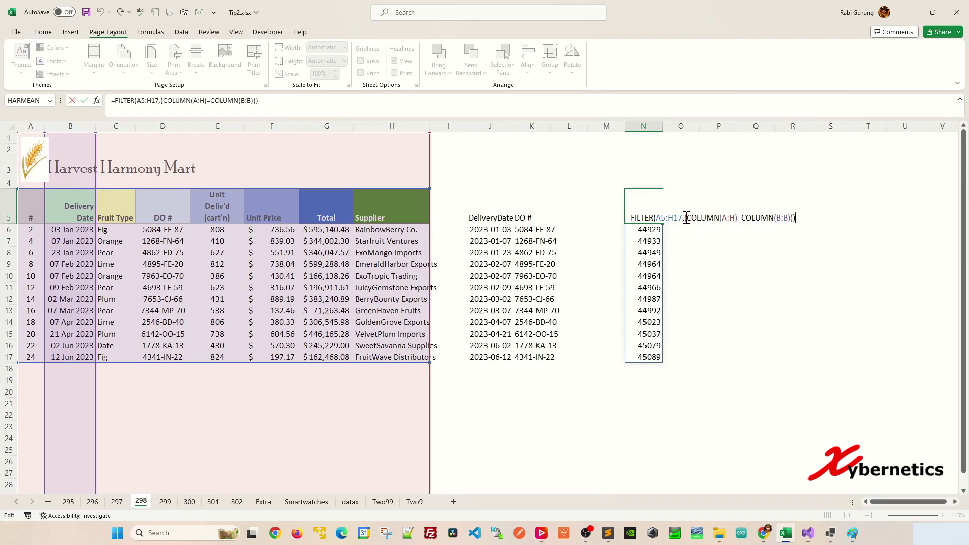
drag(685, 218, 785, 217)
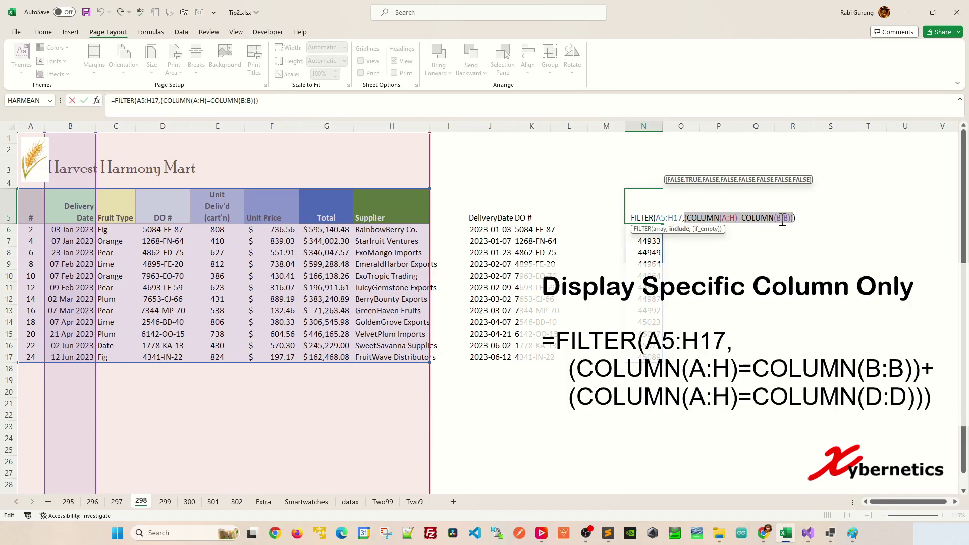
right_click(783, 221)
key(Escape)
click(797, 217)
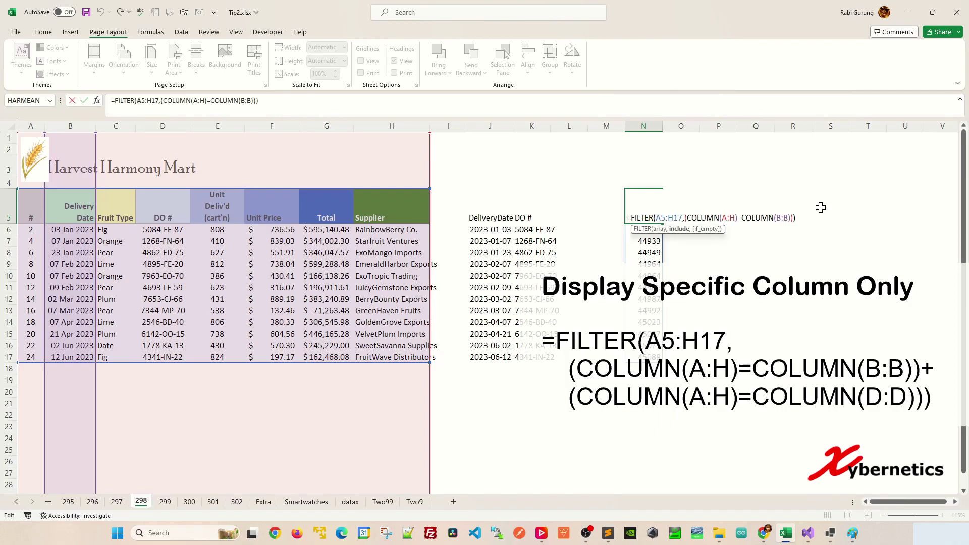
text(+)
right_click(799, 218)
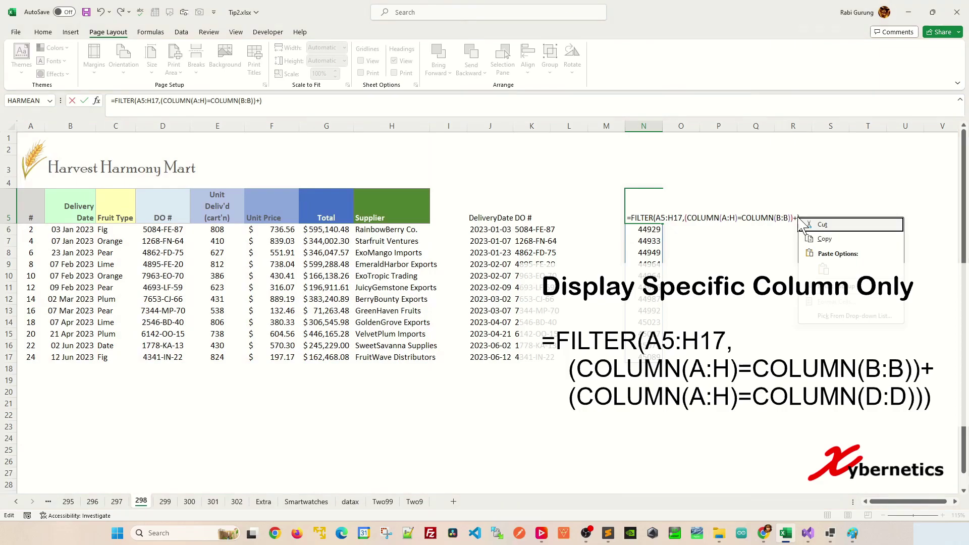
click(800, 217)
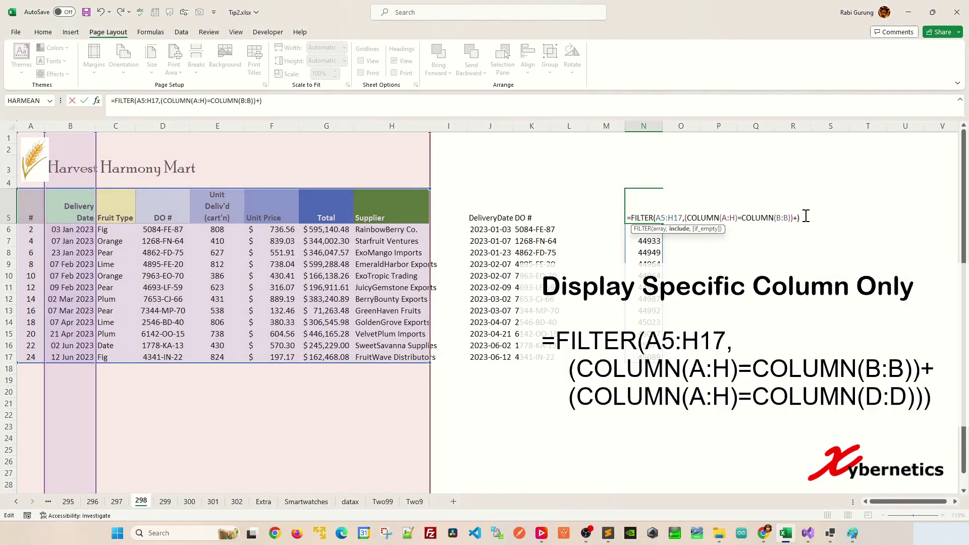
text((COLUMN(A:H)=COLUMN(B:B)))
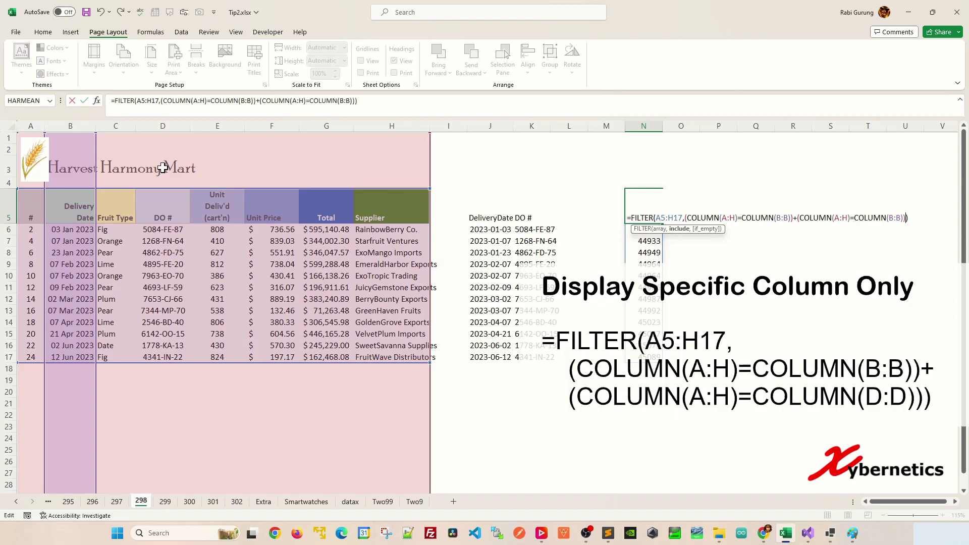
- Change the copied condition to COLUMN(D:D) so DO # spills beside DeliveryDate
click(892, 218)
key(BackSpace)
text(D)
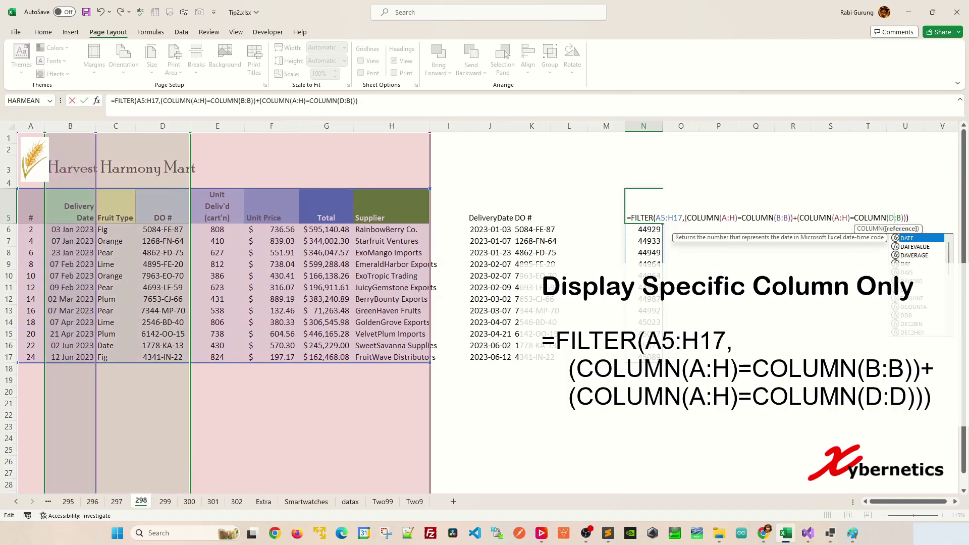
key(Right)
key(Delete)
text(D)
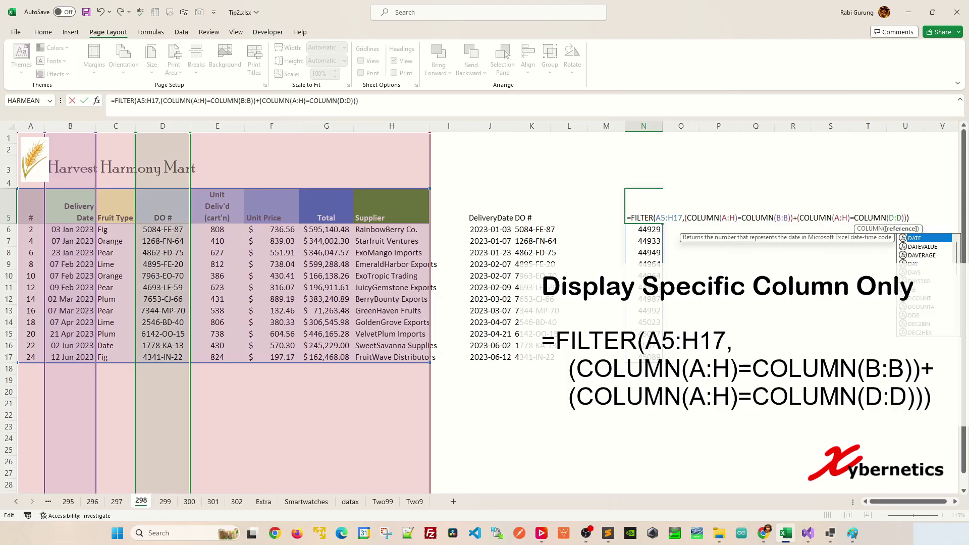
key(Return)
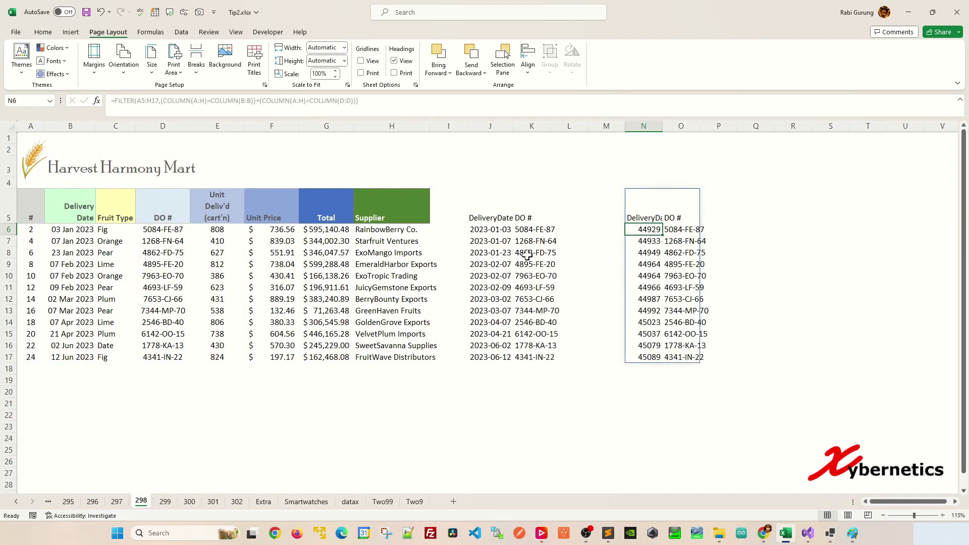
- Format the delivery dates in N6:N17 with the 2012-03-14 (yyyy-mm-dd) Date type
shift+click(650, 357)
key(ctrl+1)
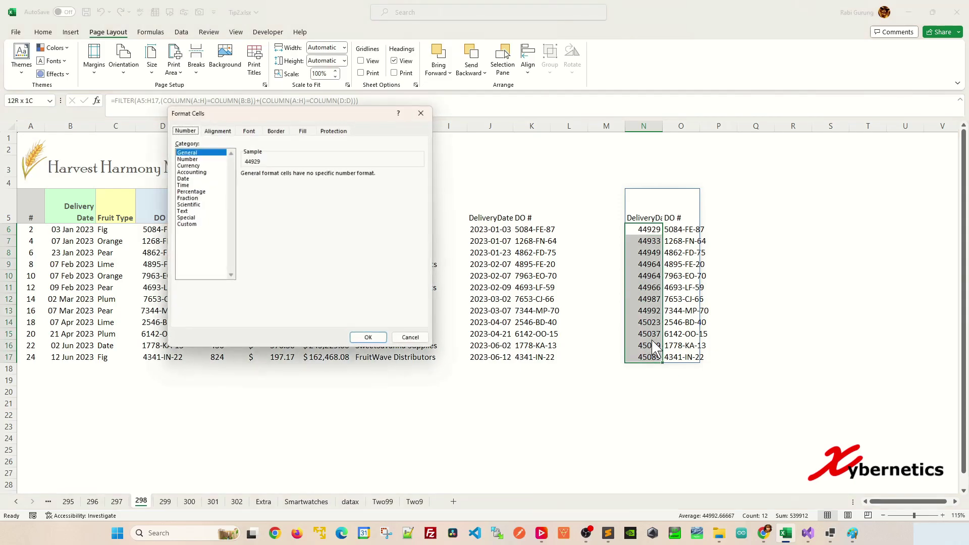
click(192, 179)
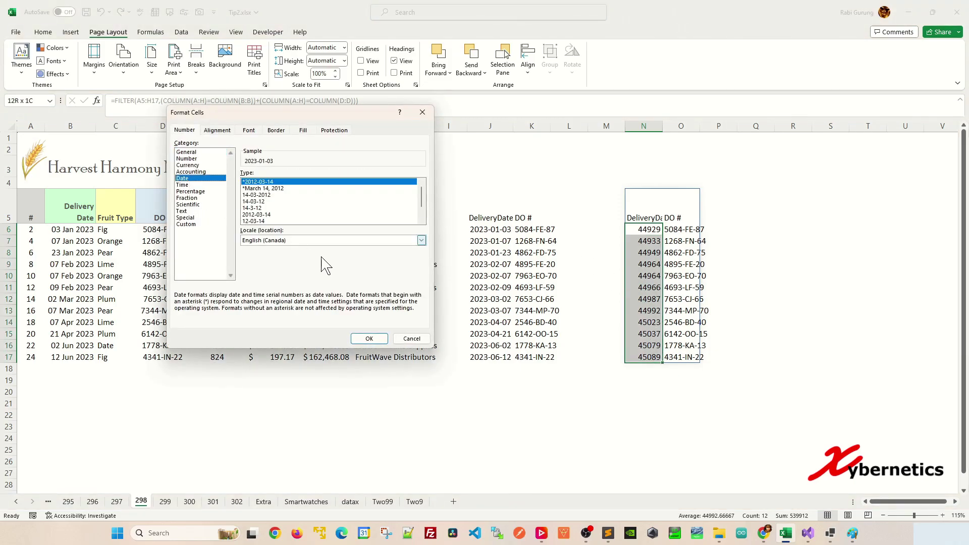
click(369, 338)
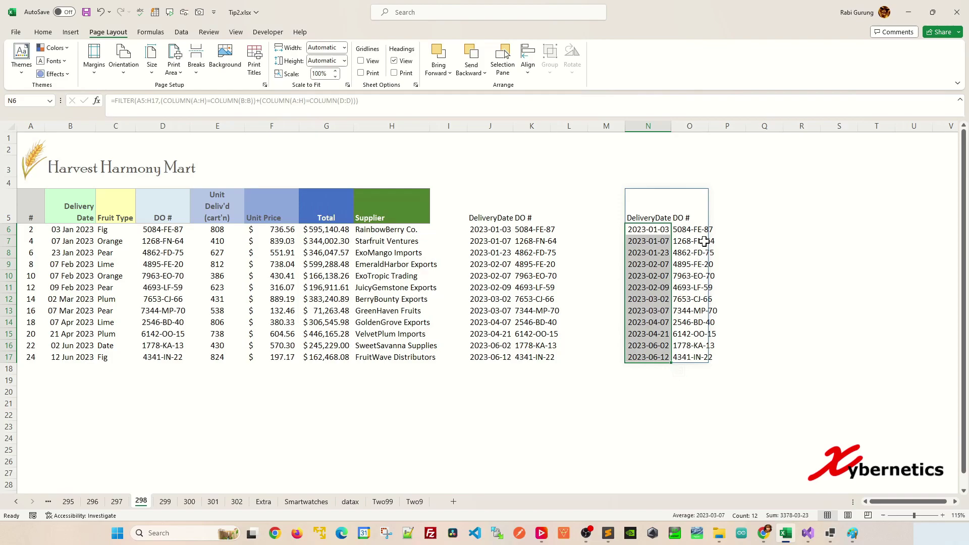
click(704, 241)
click(658, 208)
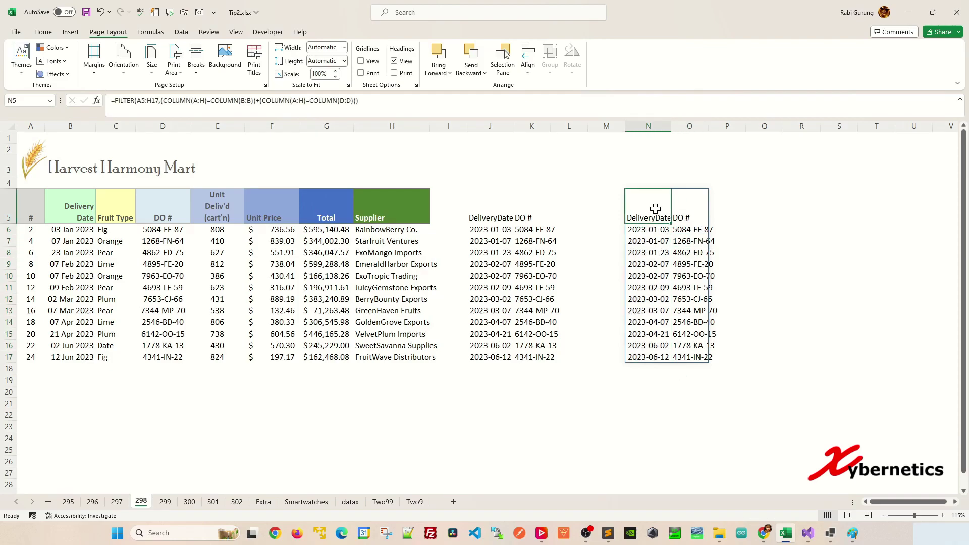
- Add +(COLUMN(A:H)=COLUMN(G:G)) to N5's formula so Total spills into P5:P17
double_click(661, 207)
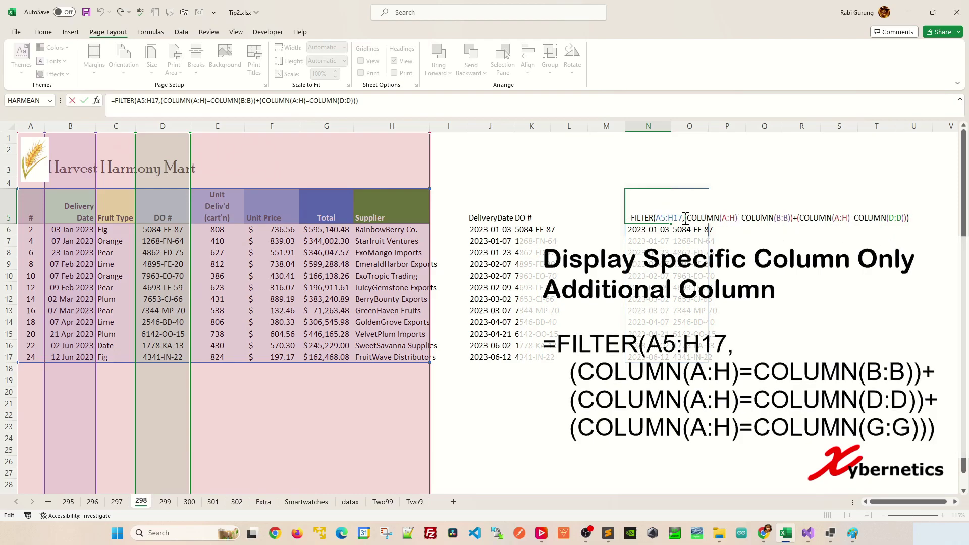
drag(686, 218, 791, 222)
key(ctrl+c)
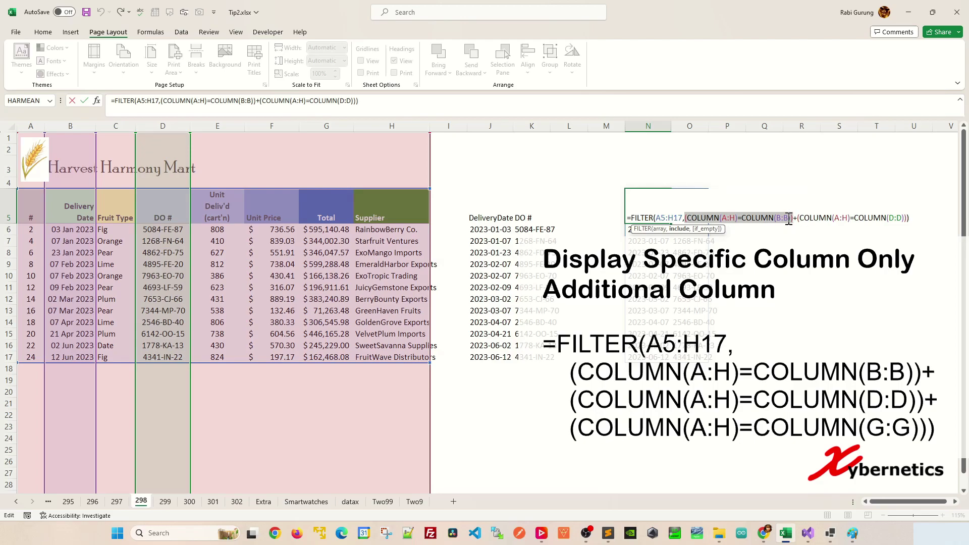
click(904, 218)
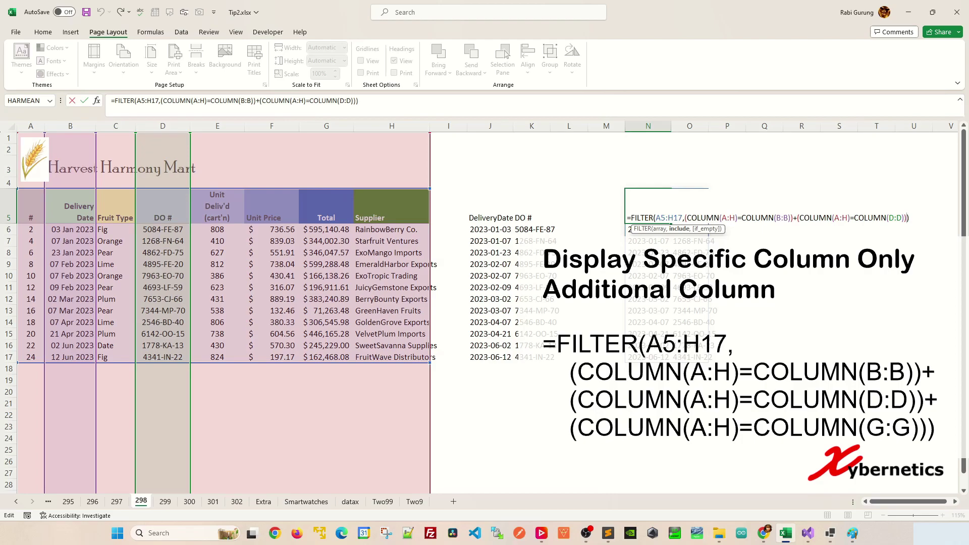
text(+)
key(ctrl+v)
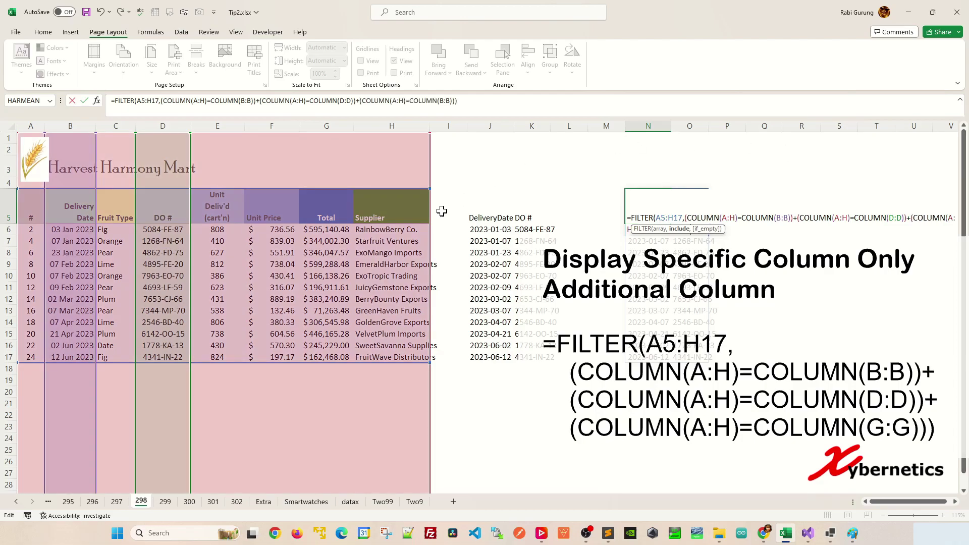
click(442, 99)
key(BackSpace)
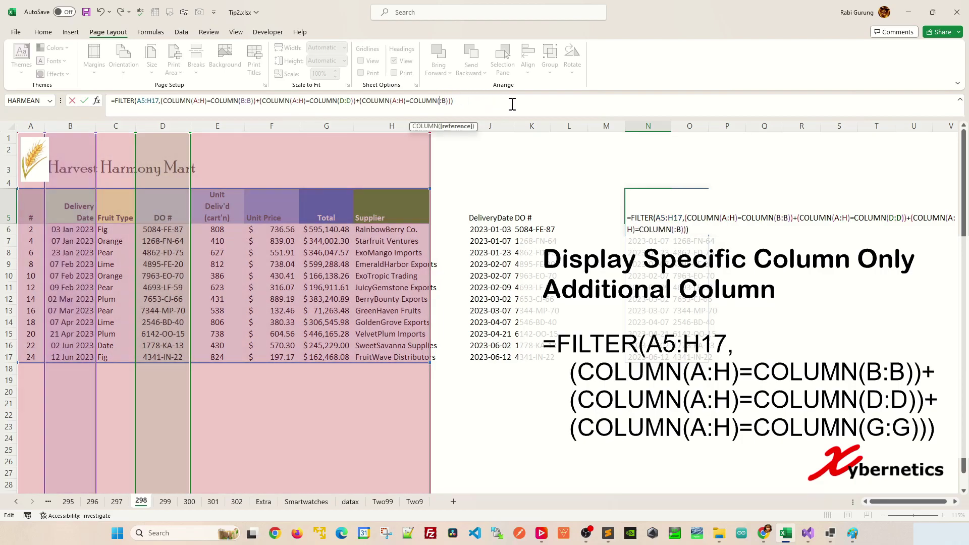
text(G:G)
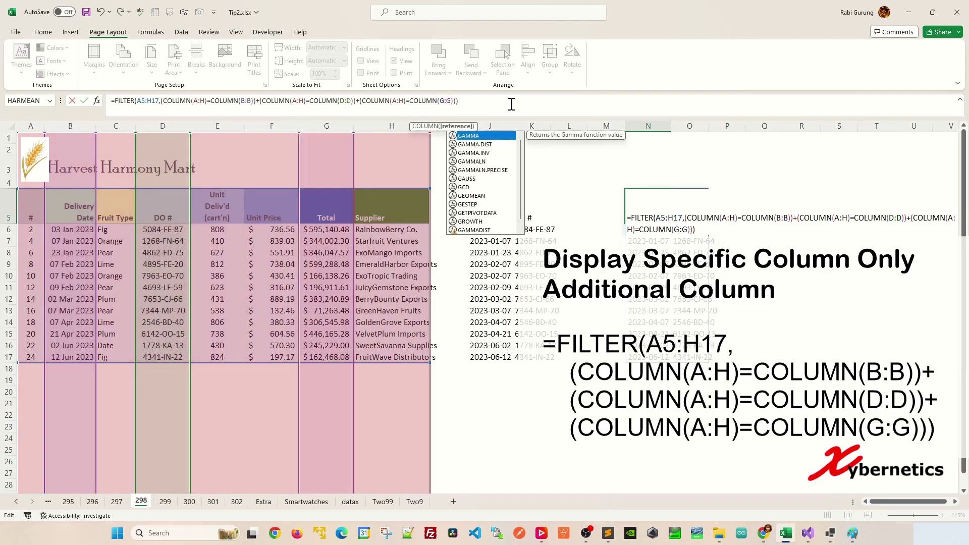
click(461, 101)
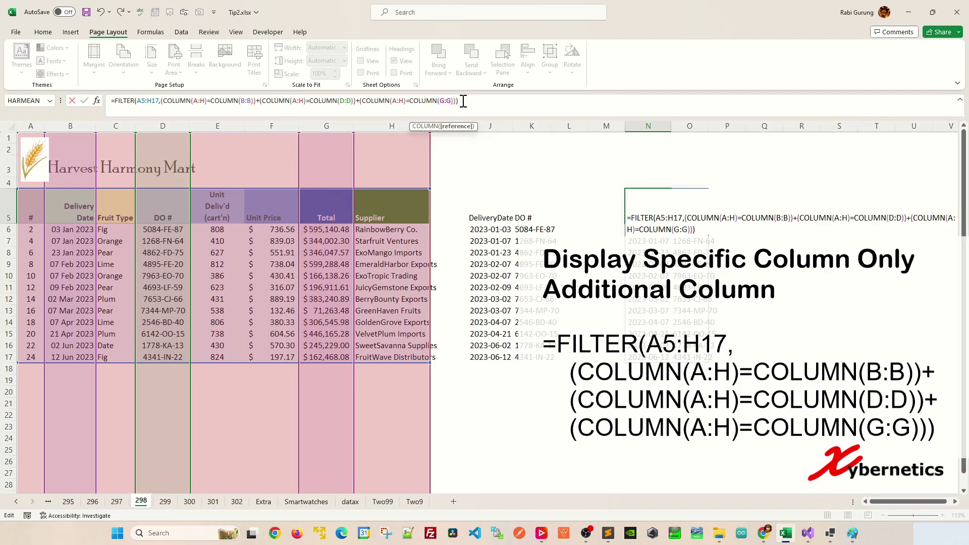
key(Return)
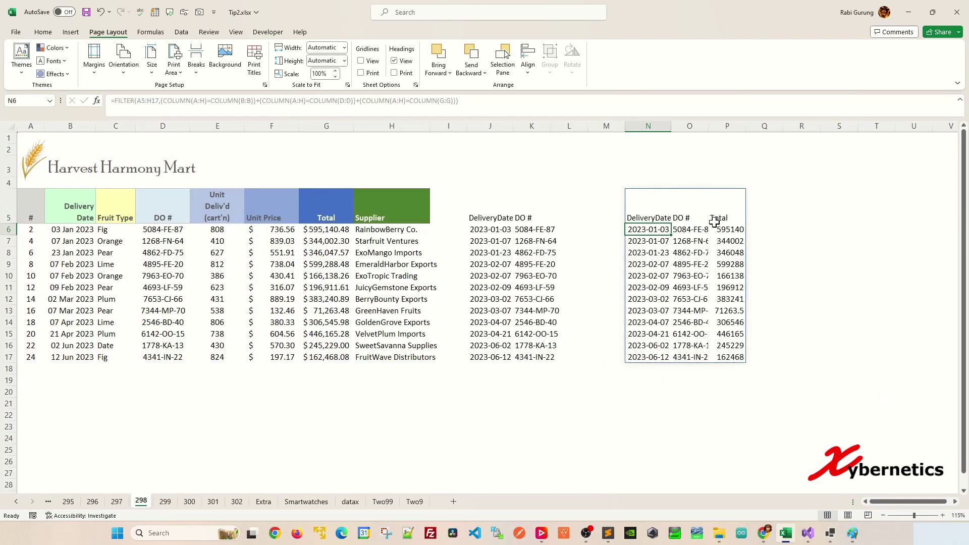
click(656, 212)
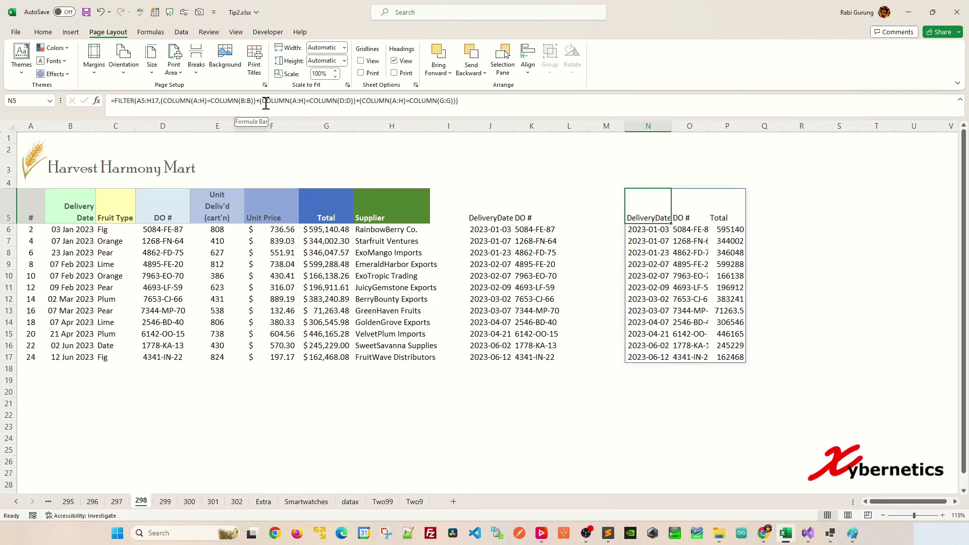
double_click(243, 100)
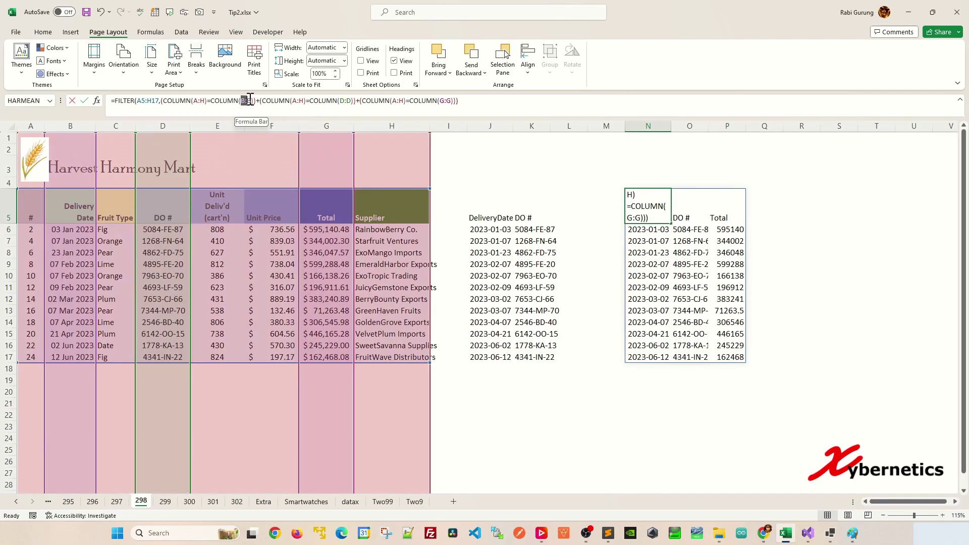
double_click(343, 101)
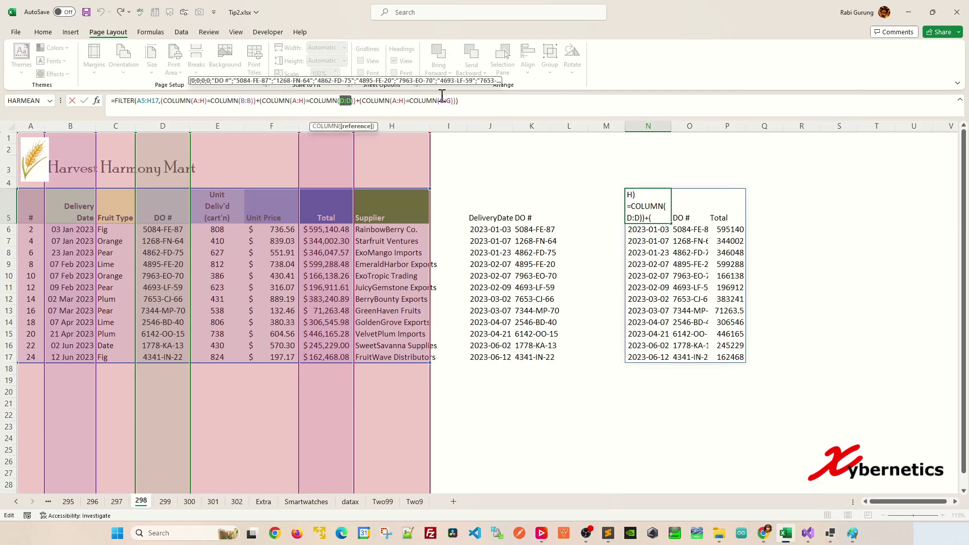